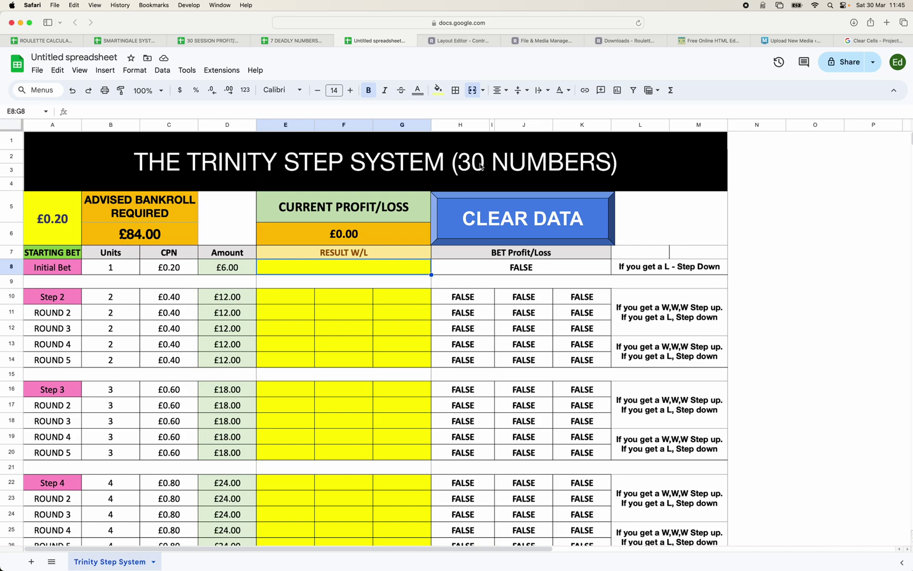
- Enter test wins W in E8 and E10, then try CLEAR DATA and dismiss its ClearCells-not-found error
{"action": "left_click", "coordinate": [638, 41]}
{"action": "left_click", "coordinate": [390, 42]}
{"action": "type", "text": "W"}
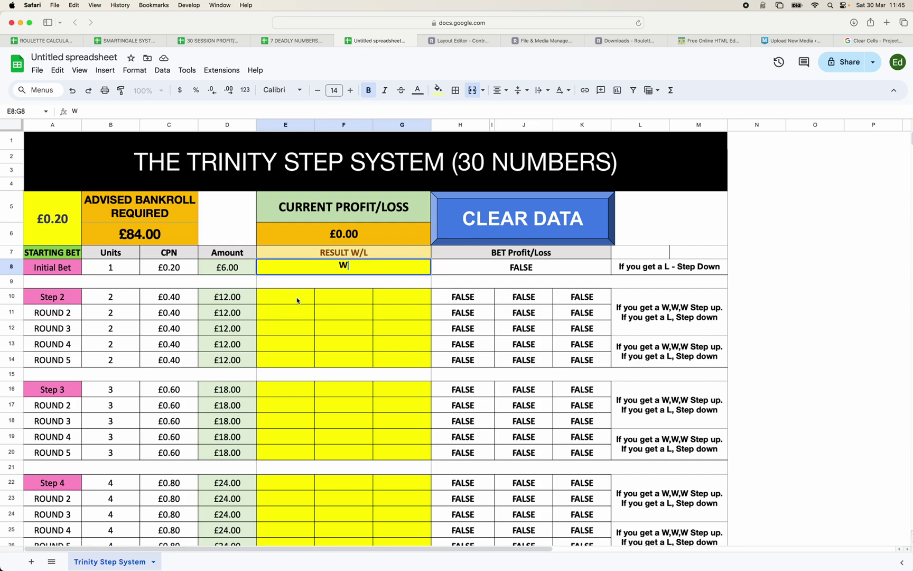
{"action": "left_click", "coordinate": [292, 298]}
{"action": "type", "text": "W"}
{"action": "left_click", "coordinate": [331, 344]}
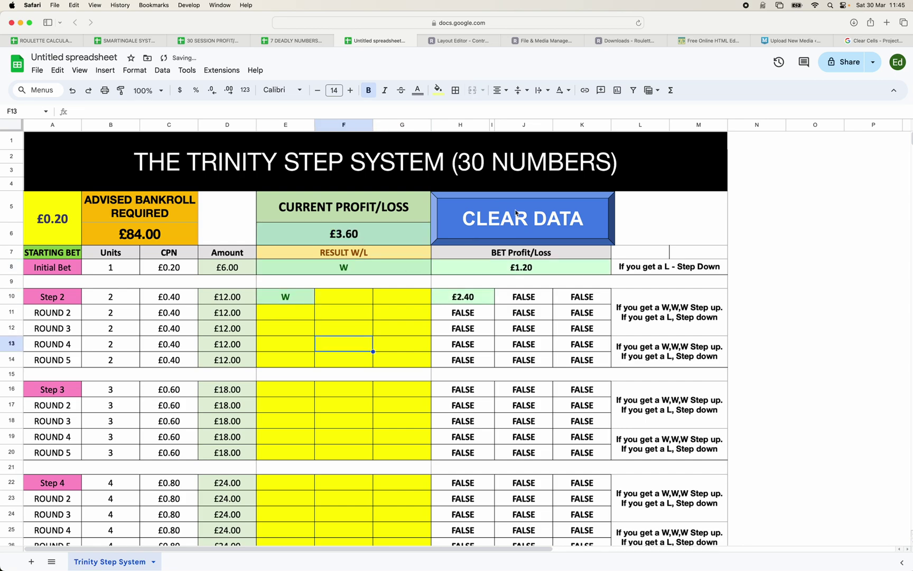
{"action": "left_click", "coordinate": [524, 217]}
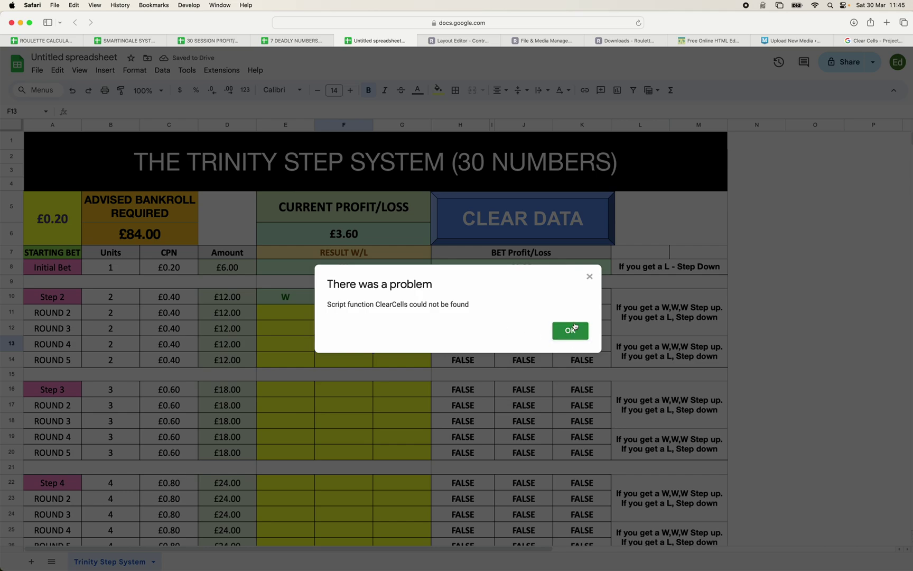
{"action": "left_click", "coordinate": [589, 278]}
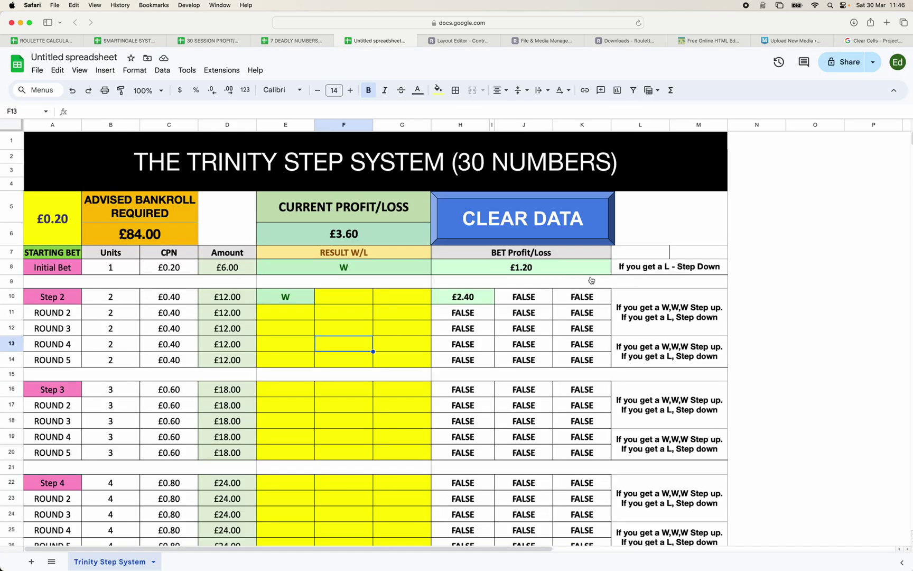
- Delete both W entries so profit returns to £0.00, and open the Extensions menu
{"action": "left_click", "coordinate": [287, 299]}
{"action": "key", "text": "Delete"}
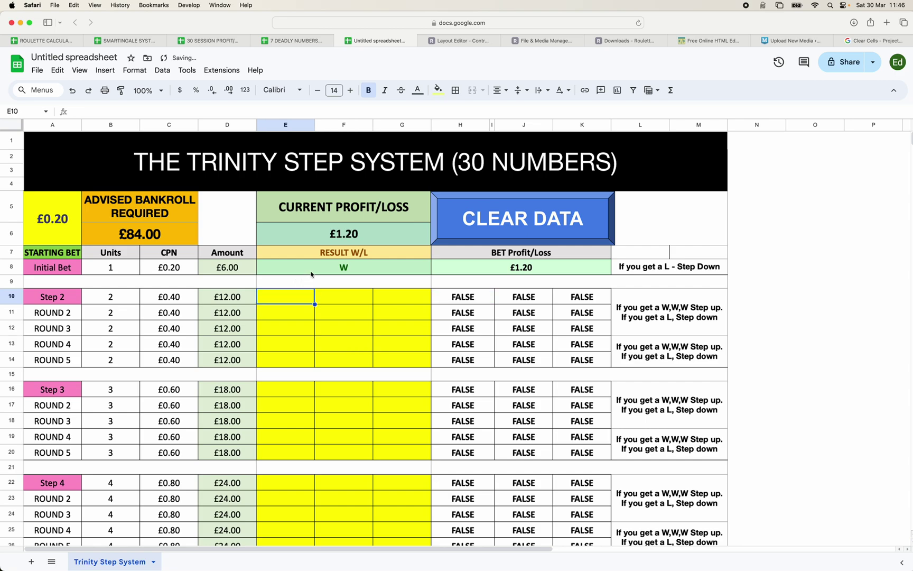
{"action": "left_click", "coordinate": [312, 269]}
{"action": "key", "text": "Delete"}
{"action": "left_click", "coordinate": [325, 311]}
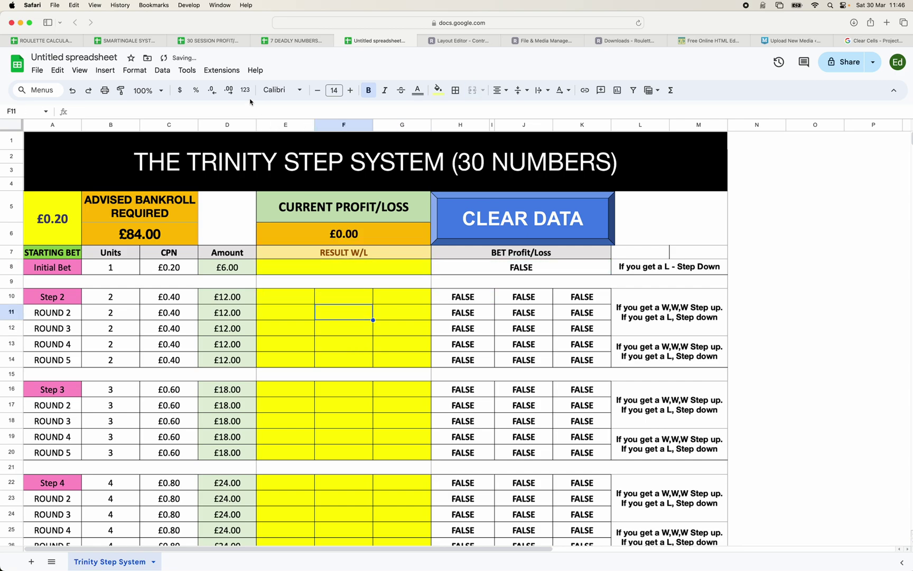
{"action": "left_click", "coordinate": [224, 76]}
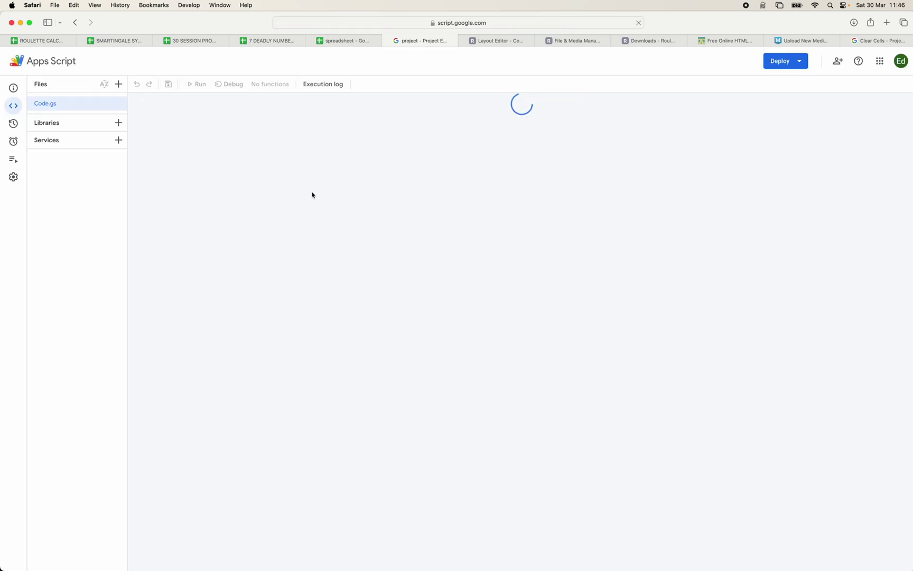
- Replace the default Code.gs code with a ClearCells function clearing E8:G32 on 'Trinity Step System'
{"action": "key", "text": "super+a"}
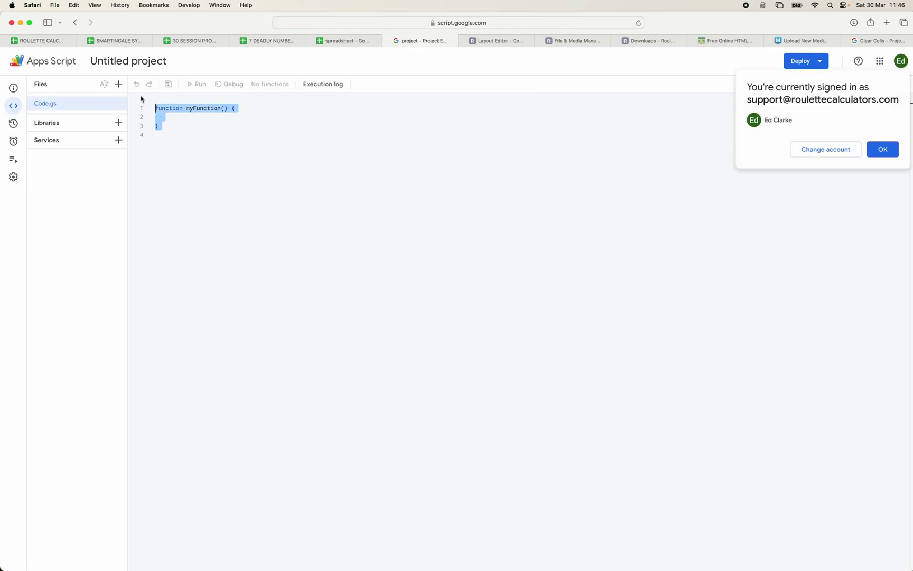
{"action": "key", "text": "BackSpace"}
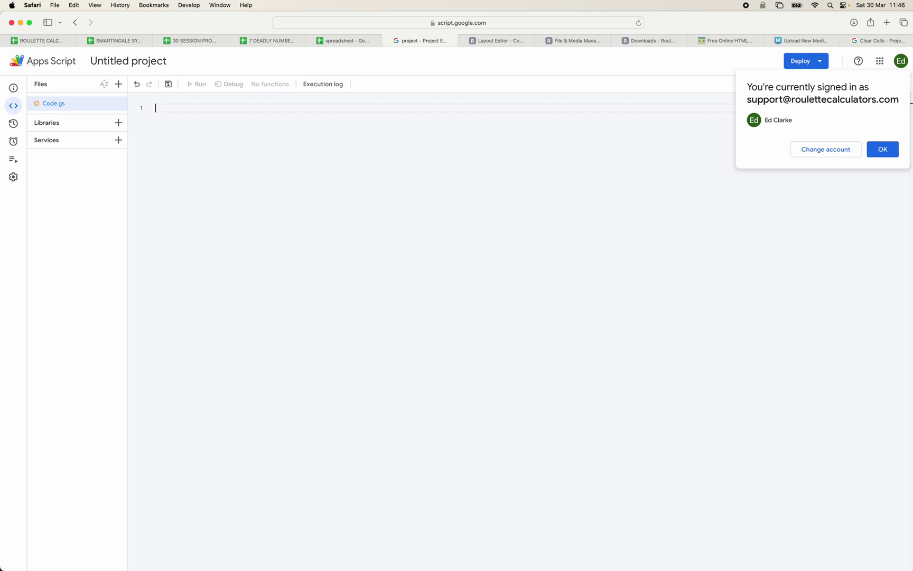
{"action": "type", "text": "function ClearCells() {  var sheet = SpreadsheetApp.getActive().getSheetByName('Trinity Step System');  sheet.getRange('E8:G32').clearContent();}"}
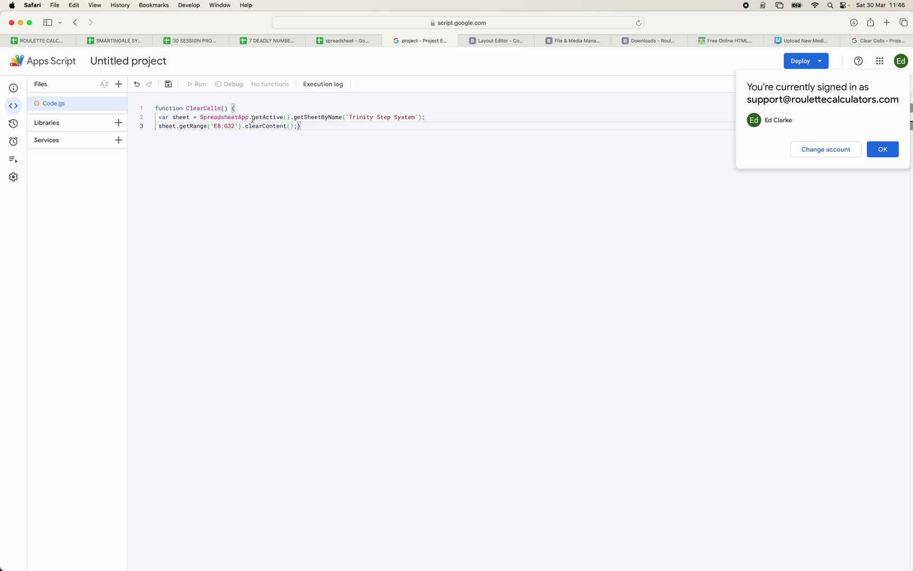
{"action": "left_click_drag", "start_coordinate": [349, 117], "coordinate": [416, 118]}
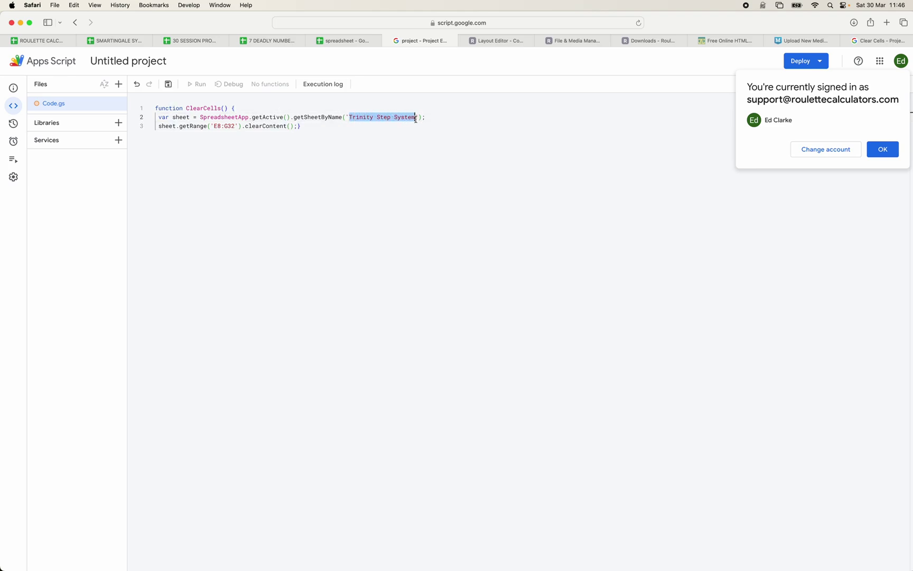
- Check the sheet tab name 'Trinity Step System' and the E8:G32 range against the script code
{"action": "left_click", "coordinate": [343, 40]}
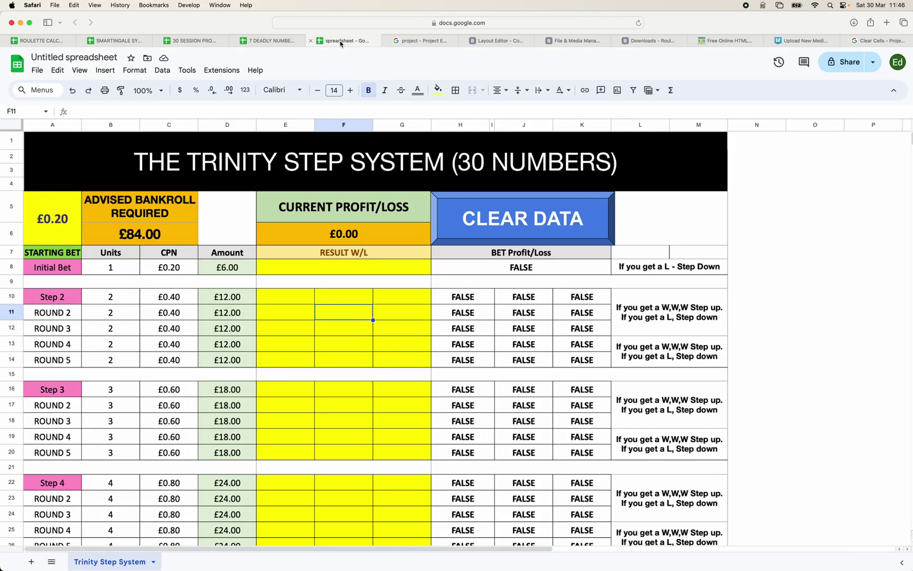
{"action": "right_click", "coordinate": [117, 566]}
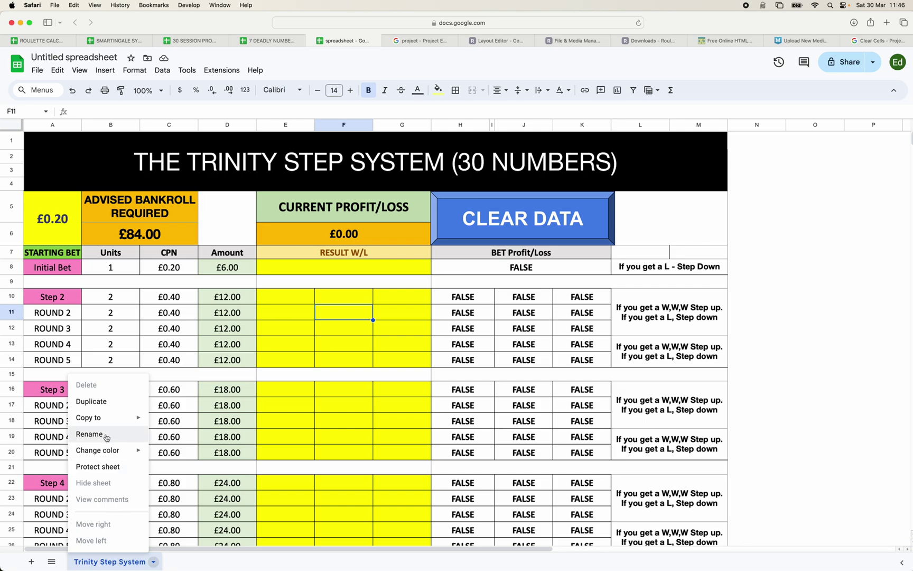
{"action": "double_click", "coordinate": [115, 563]}
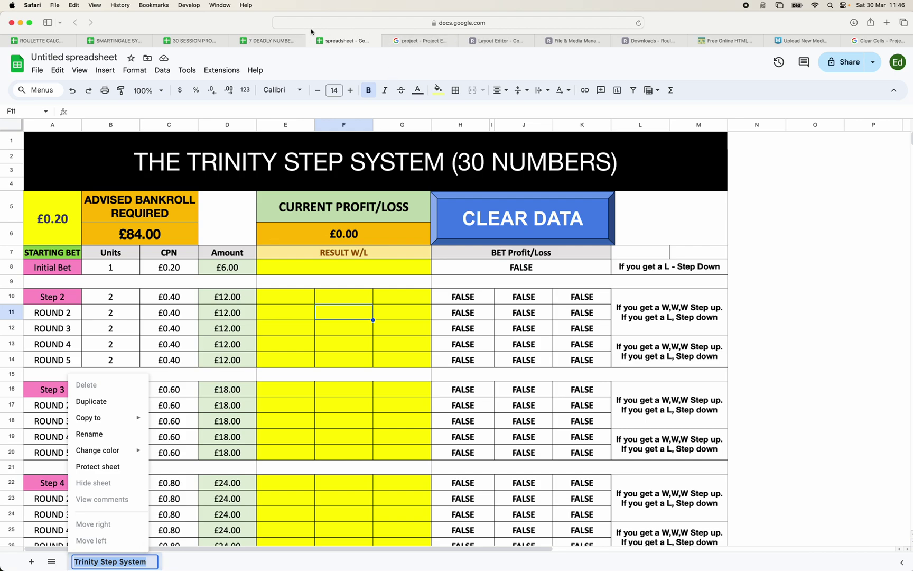
{"action": "left_click", "coordinate": [423, 41]}
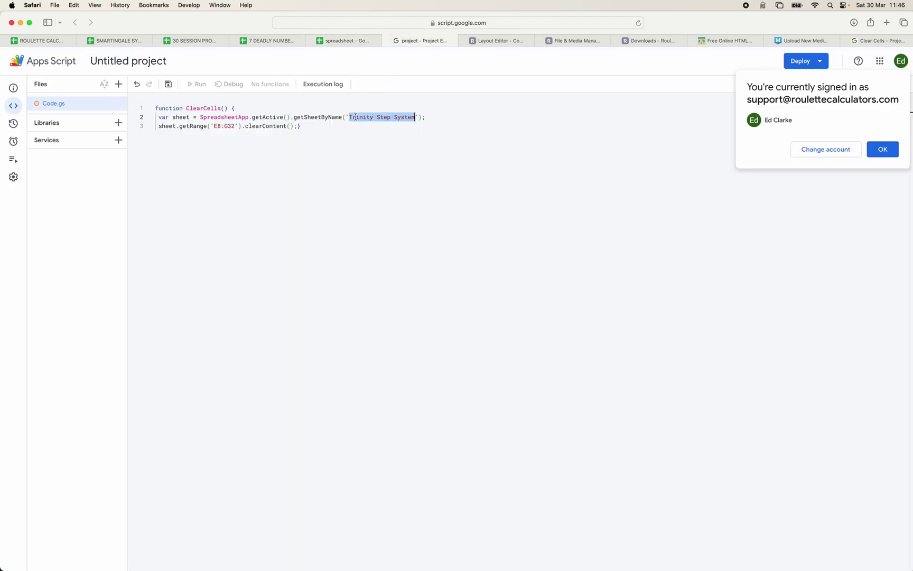
{"action": "left_click_drag", "start_coordinate": [353, 117], "coordinate": [412, 117]}
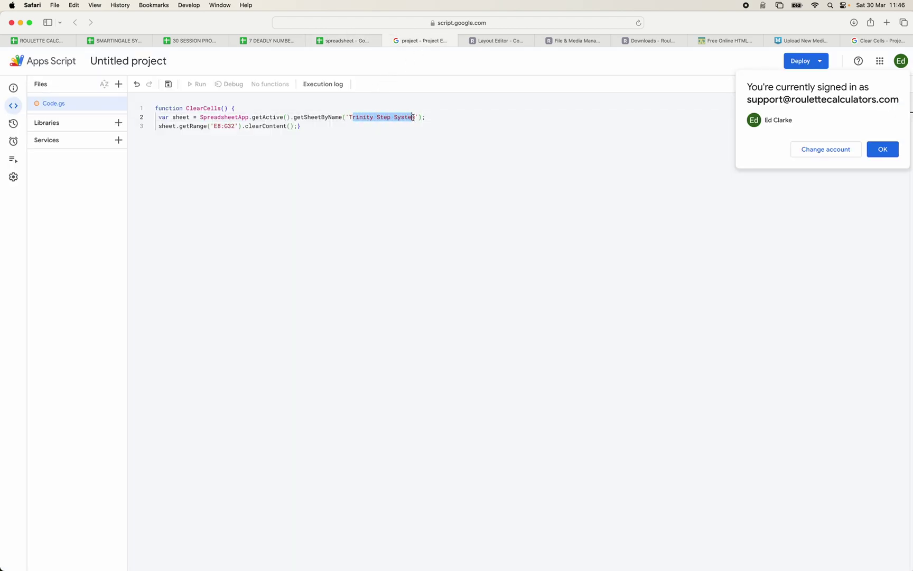
{"action": "left_click", "coordinate": [346, 140]}
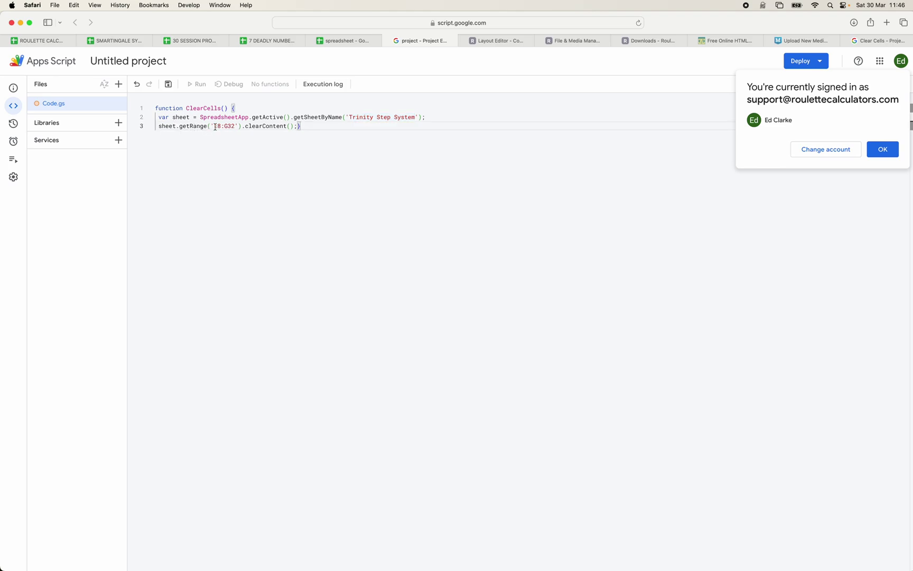
{"action": "left_click_drag", "start_coordinate": [213, 126], "coordinate": [236, 126]}
- Select the yellow E8:G32 result block on the spreadsheet to confirm it matches the script
{"action": "left_click", "coordinate": [359, 43]}
{"action": "left_click_drag", "start_coordinate": [327, 262], "coordinate": [320, 436]}
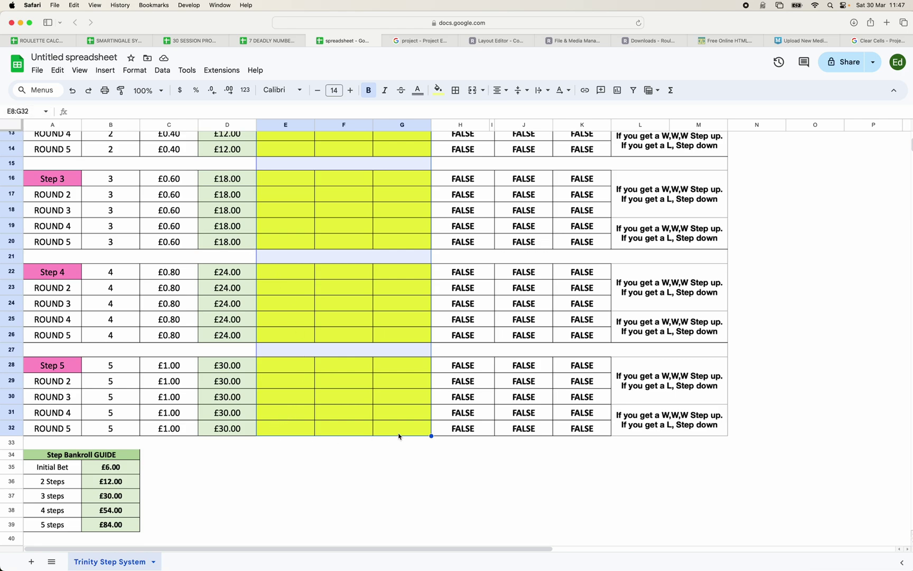
{"action": "scroll", "coordinate": [383, 357], "scroll_direction": "up", "scroll_amount": 5}
{"action": "scroll", "coordinate": [383, 357], "scroll_direction": "up", "scroll_amount": 3}
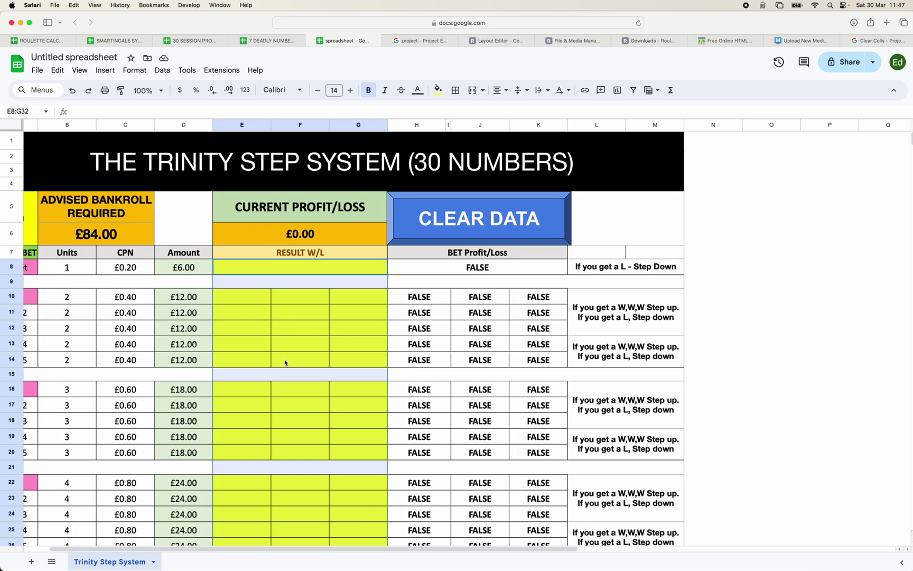
{"action": "scroll", "coordinate": [267, 376], "scroll_direction": "down", "scroll_amount": 5}
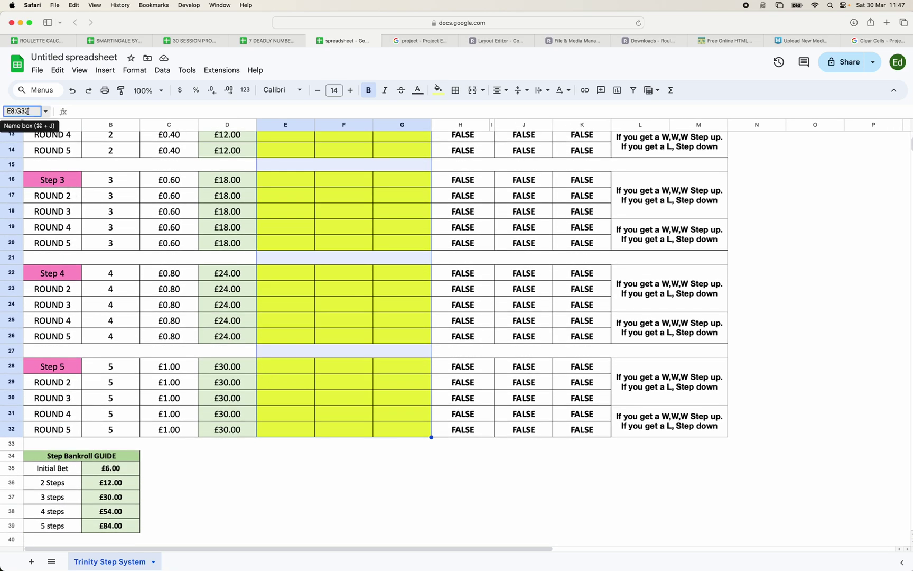
- Save the Apps Script project containing the ClearCells function
{"action": "left_click", "coordinate": [409, 42]}
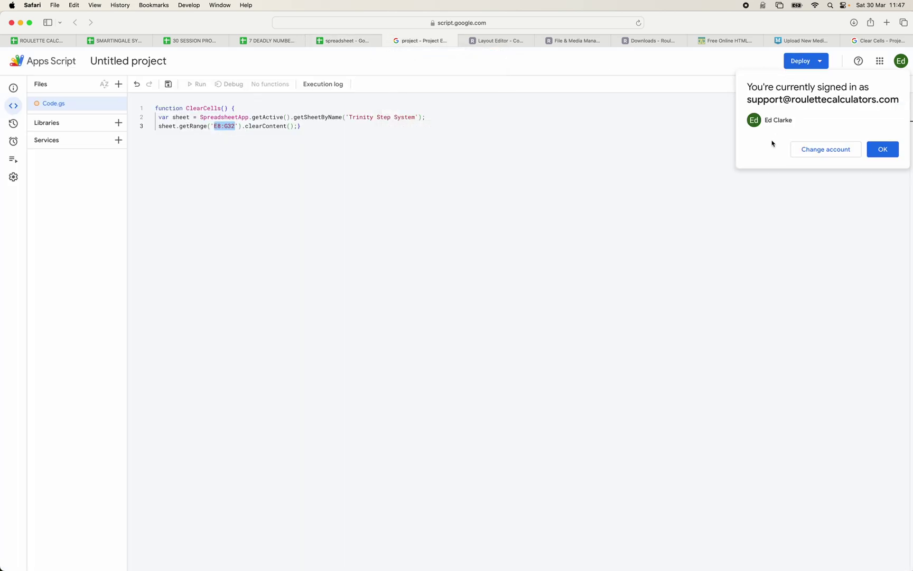
{"action": "left_click", "coordinate": [167, 86]}
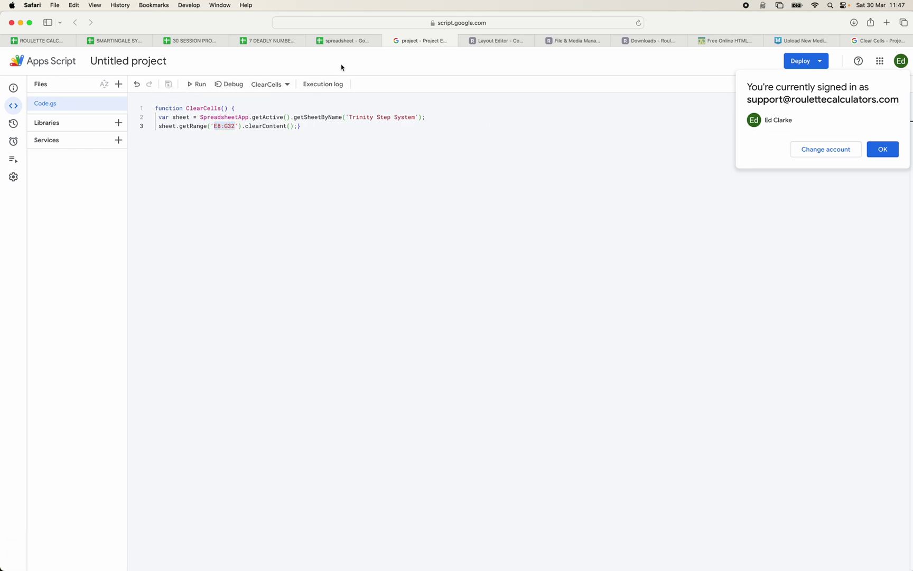
- Try CLEAR DATA again, then open the drawing's Assign script prompt and dismiss the authorization request
{"action": "left_click", "coordinate": [352, 42]}
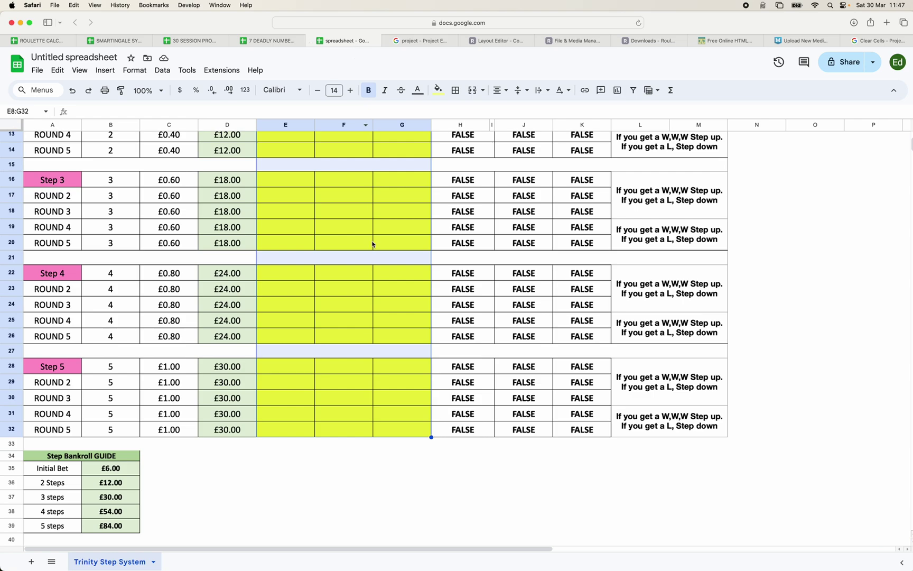
{"action": "scroll", "coordinate": [371, 242], "scroll_direction": "up", "scroll_amount": 5}
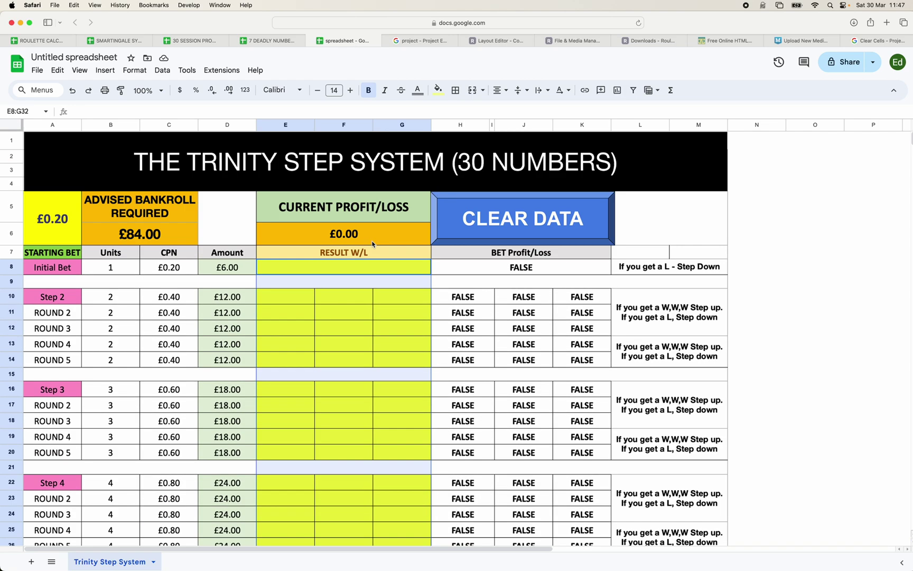
{"action": "left_click", "coordinate": [533, 214]}
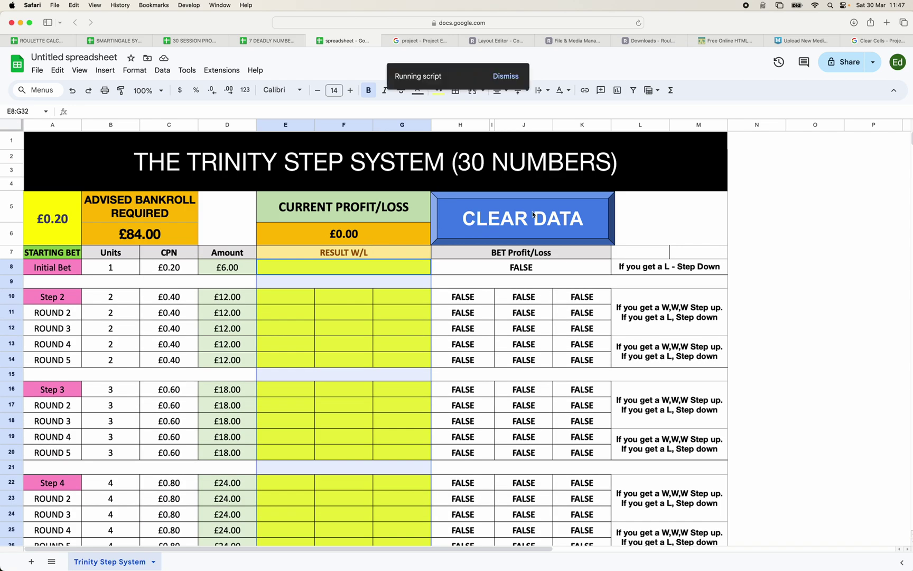
{"action": "right_click", "coordinate": [581, 216]}
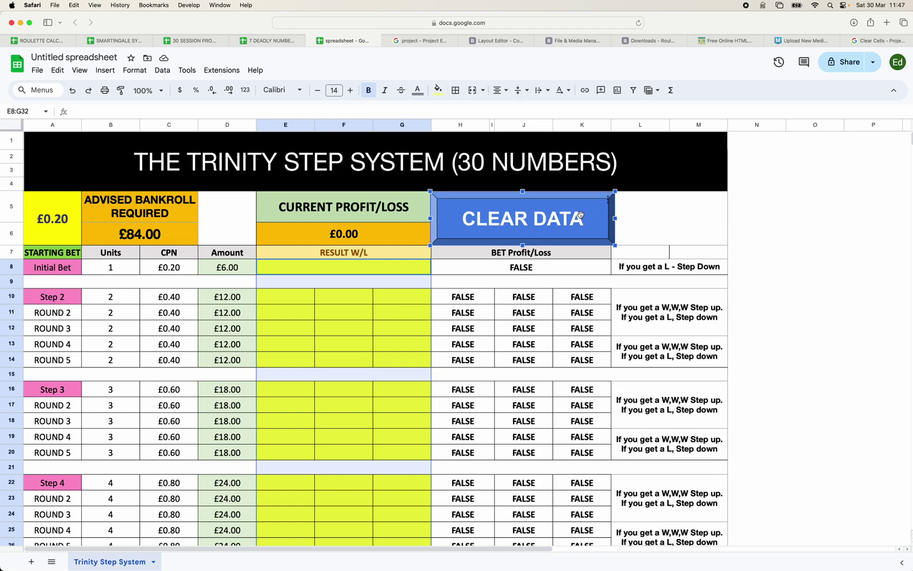
{"action": "left_click", "coordinate": [609, 201]}
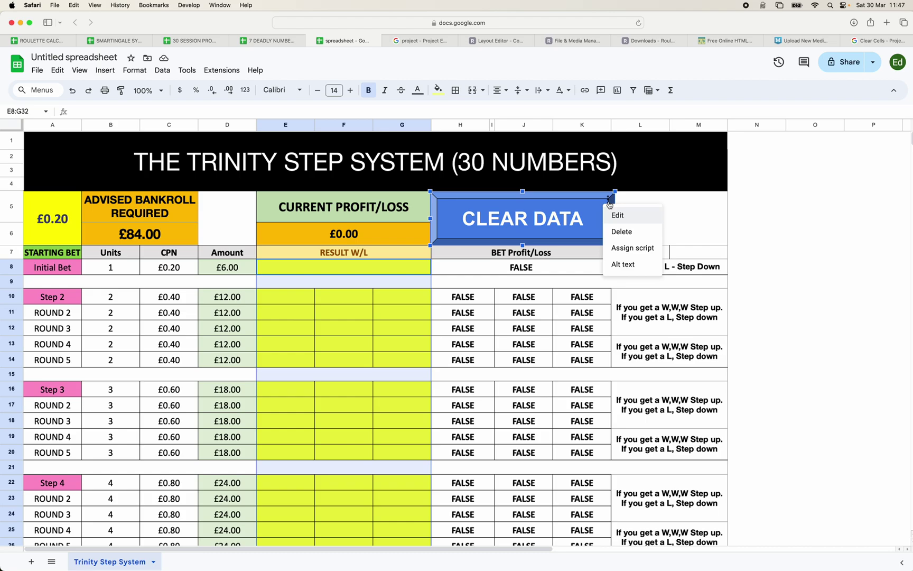
{"action": "left_click", "coordinate": [623, 249]}
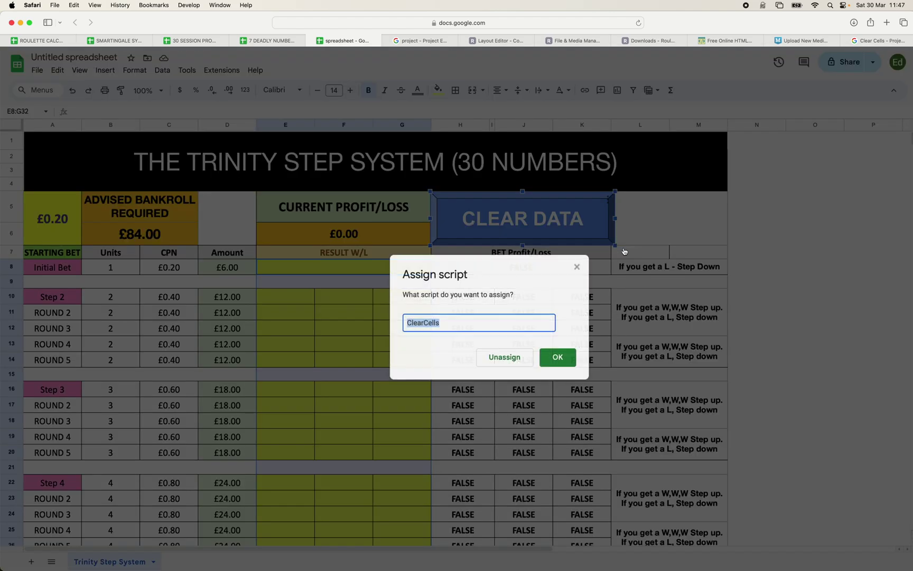
{"action": "key", "text": "Return"}
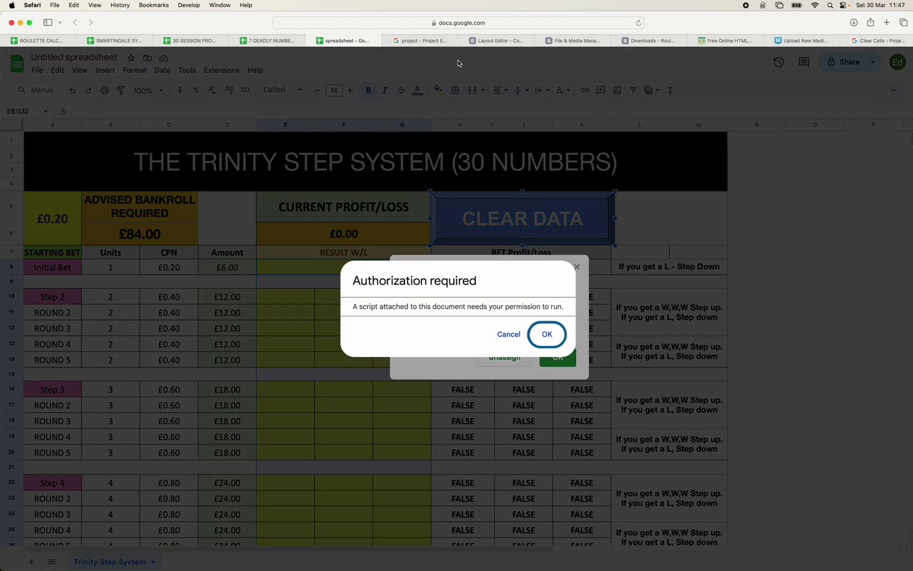
{"action": "left_click", "coordinate": [511, 336]}
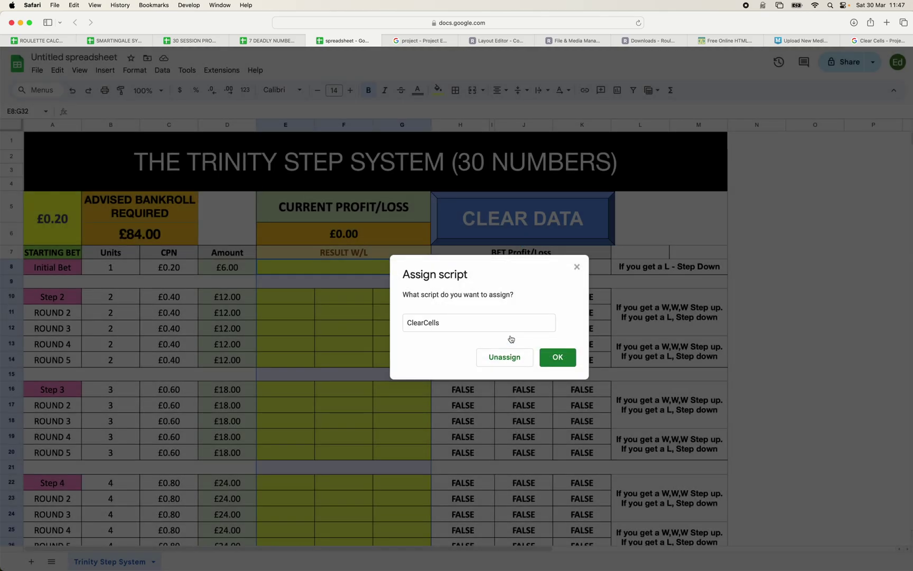
- Copy the ClearCells function name from the script editor for the assignment prompt
{"action": "left_click", "coordinate": [415, 40]}
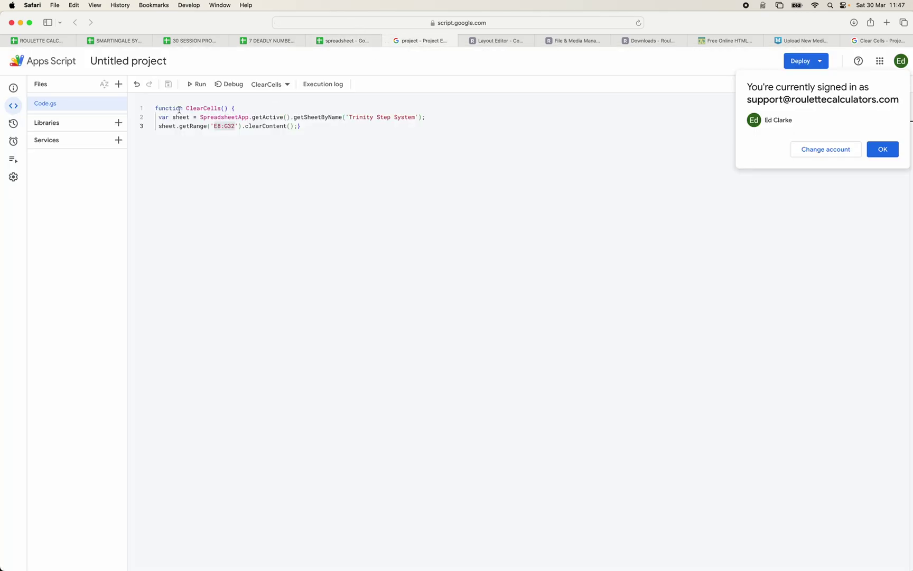
{"action": "left_click_drag", "start_coordinate": [185, 108], "coordinate": [220, 110]}
{"action": "key", "text": "super+c"}
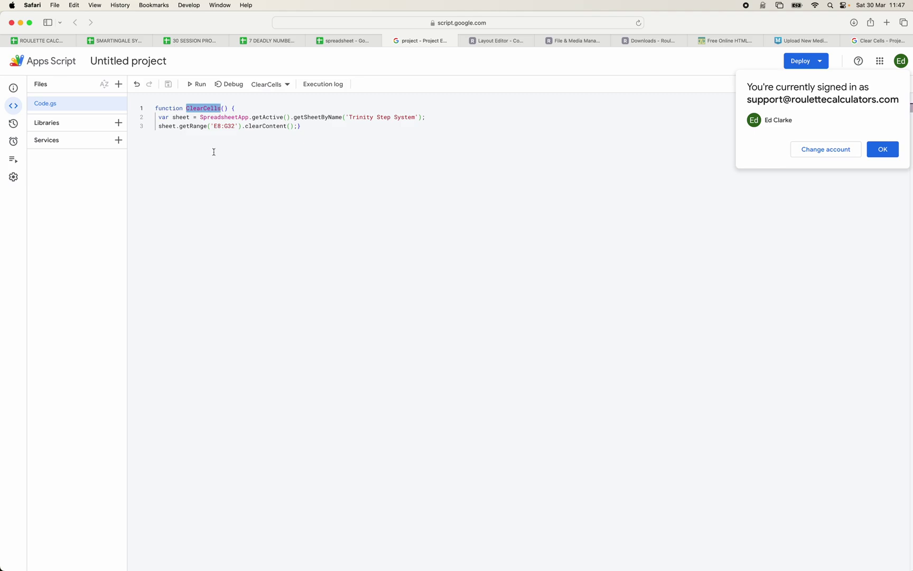
{"action": "left_click", "coordinate": [344, 41]}
- Paste ClearCells into the Assign script field and confirm it for the CLEAR DATA button
{"action": "left_click", "coordinate": [465, 325]}
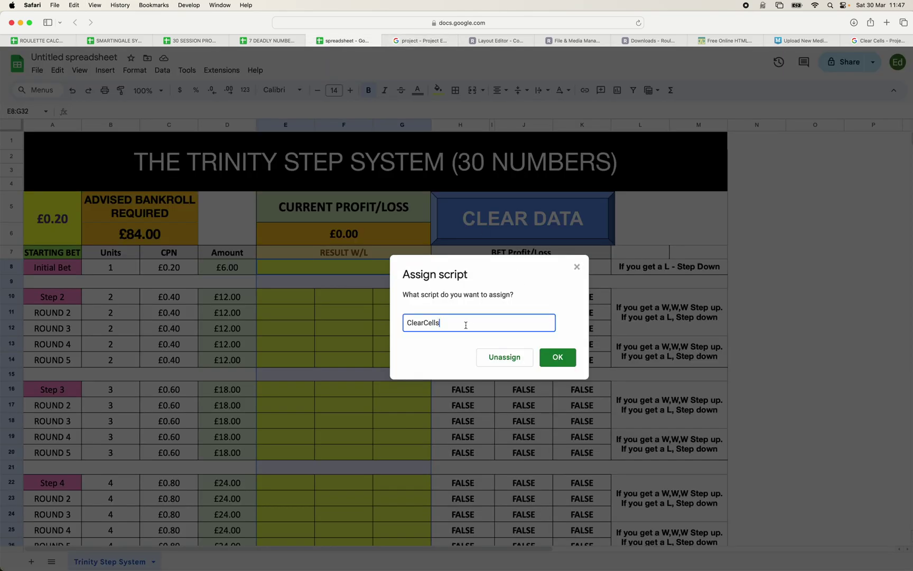
{"action": "key", "text": "super+a"}
{"action": "key", "text": "super+v"}
{"action": "left_click", "coordinate": [559, 359]}
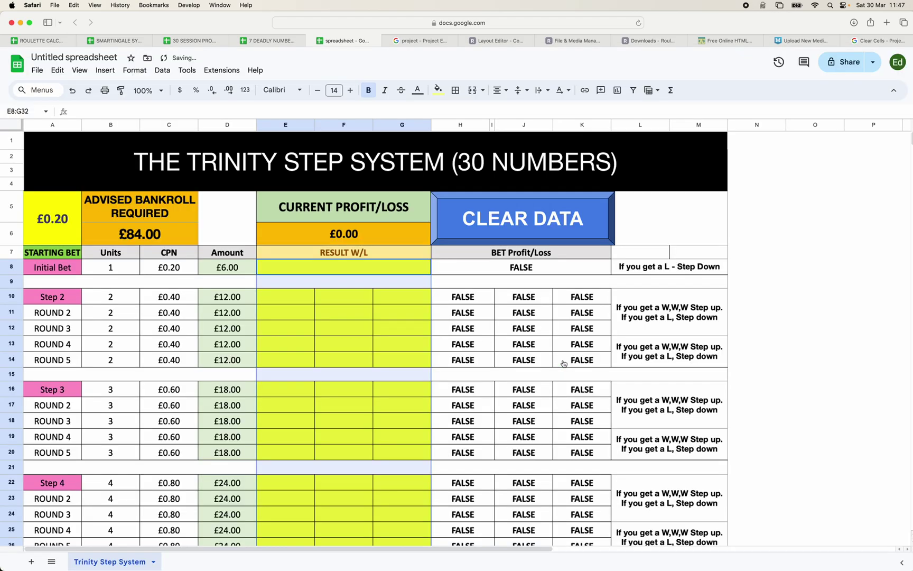
- Enter test wins w in E8, E10 and E11, bringing current profit to £6.00
{"action": "left_click", "coordinate": [317, 333]}
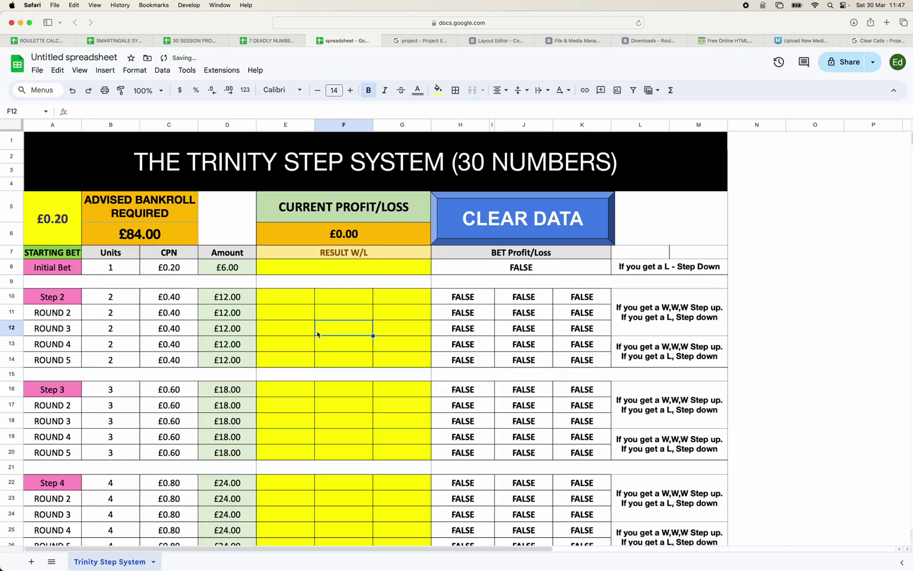
{"action": "left_click", "coordinate": [307, 272]}
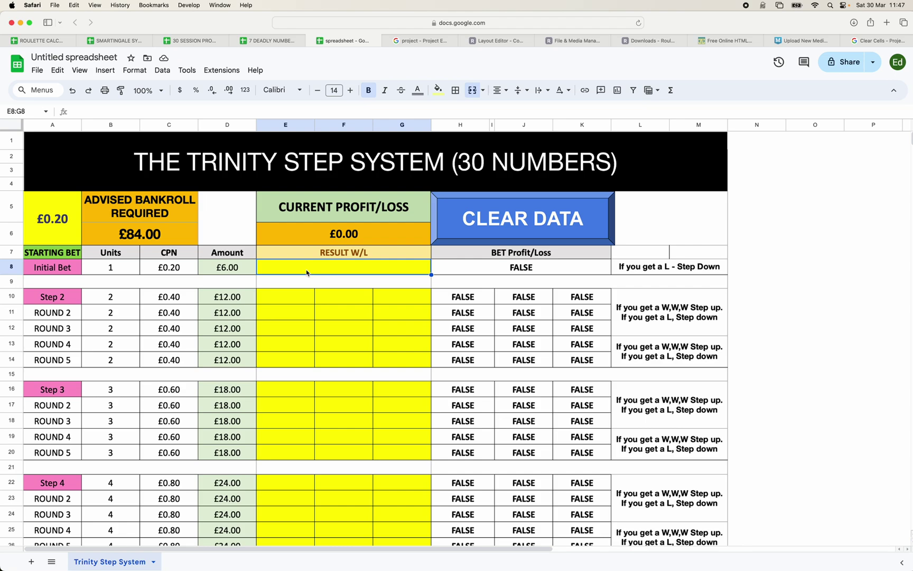
{"action": "type", "text": "w"}
{"action": "left_click", "coordinate": [308, 296]}
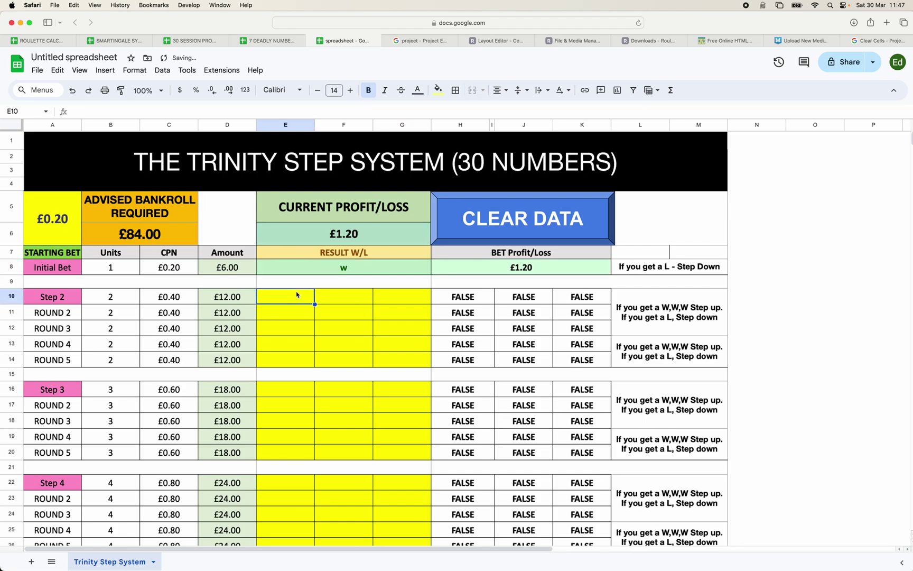
{"action": "type", "text": "w"}
{"action": "key", "text": "Return"}
{"action": "type", "text": "w"}
{"action": "left_click", "coordinate": [345, 346]}
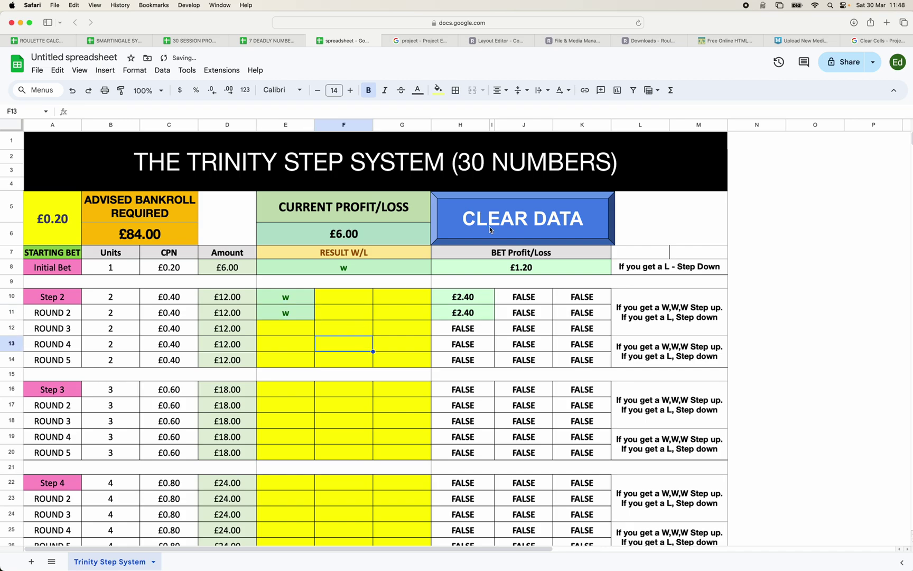
- Run CLEAR DATA and authorize the unverified Untitled project to access spreadsheets with the signed-in account
{"action": "left_click", "coordinate": [514, 222]}
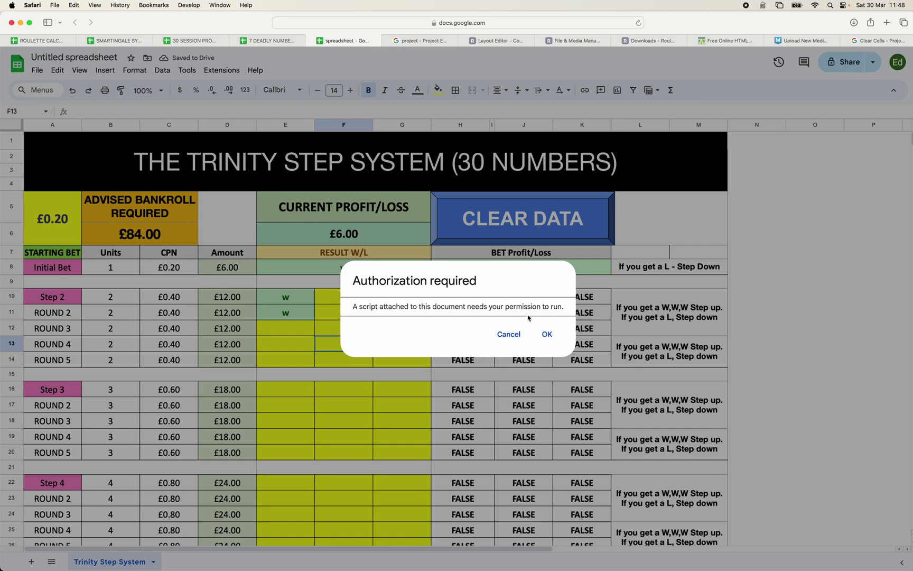
{"action": "left_click", "coordinate": [546, 334]}
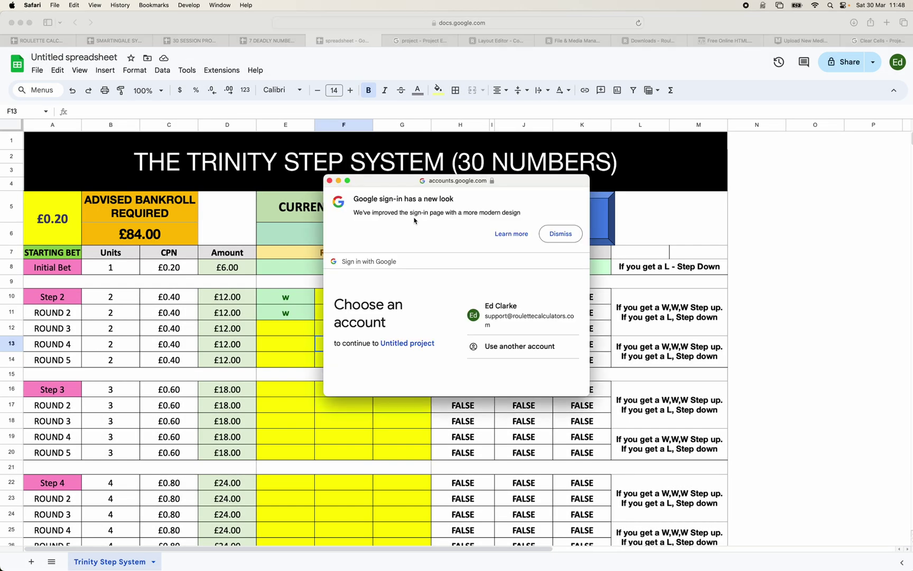
{"action": "left_click", "coordinate": [504, 315]}
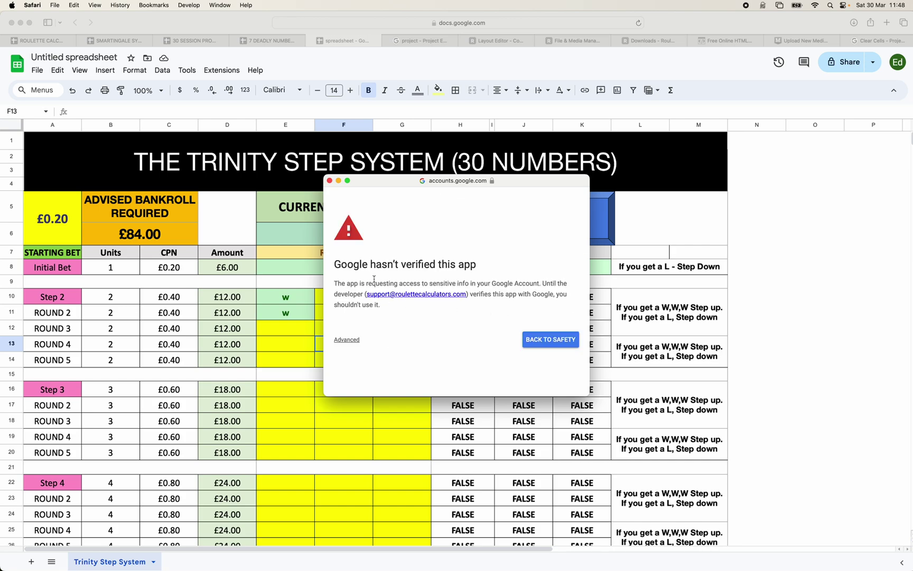
{"action": "left_click", "coordinate": [349, 343]}
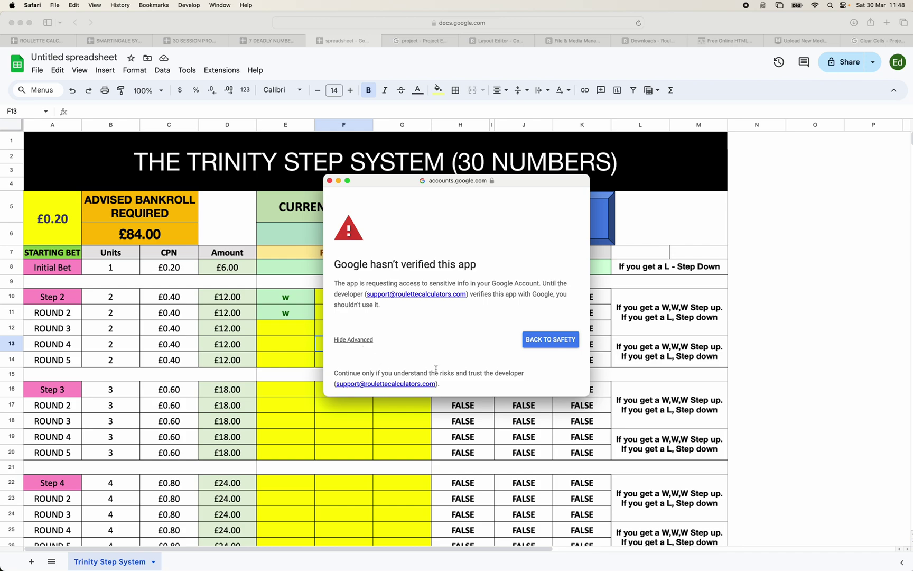
{"action": "scroll", "coordinate": [449, 355], "scroll_direction": "down", "scroll_amount": 3}
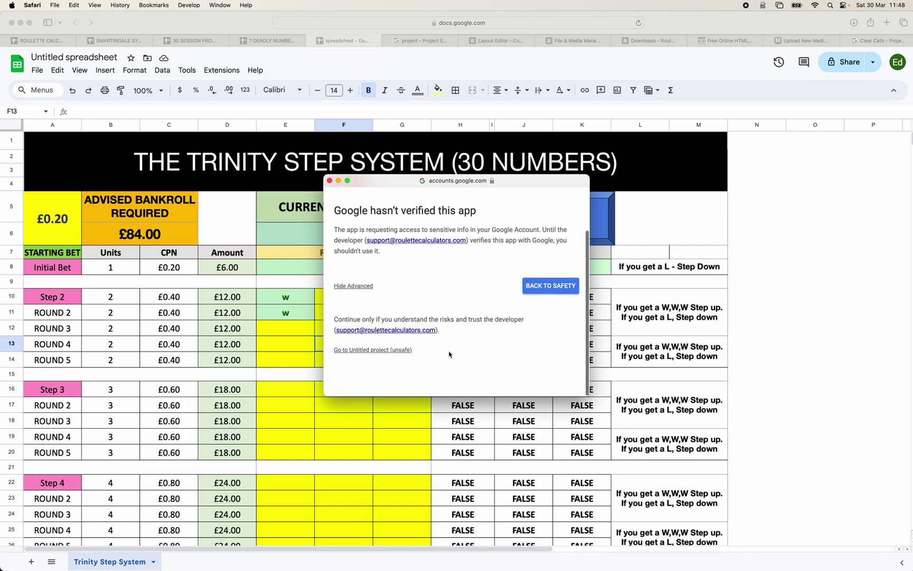
{"action": "left_click", "coordinate": [389, 358]}
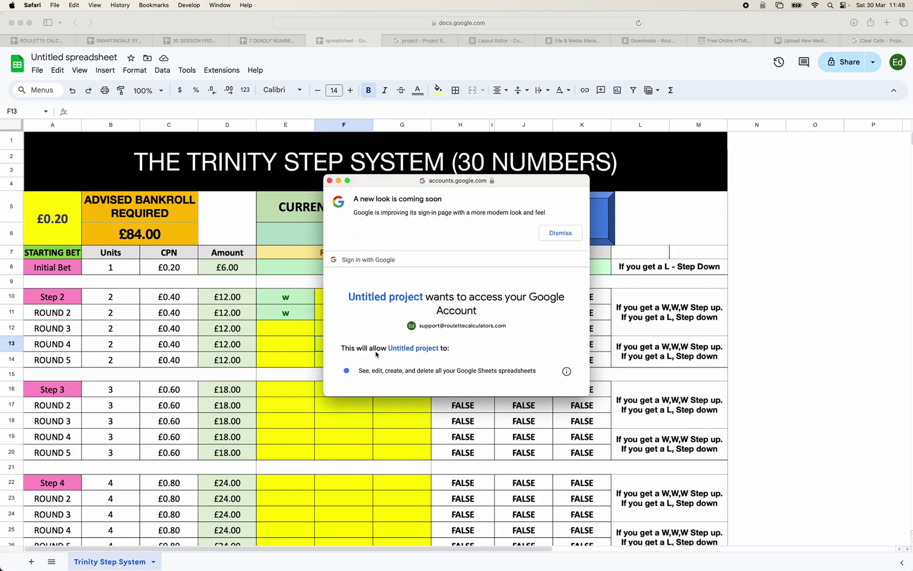
{"action": "scroll", "coordinate": [504, 360], "scroll_direction": "down", "scroll_amount": 5}
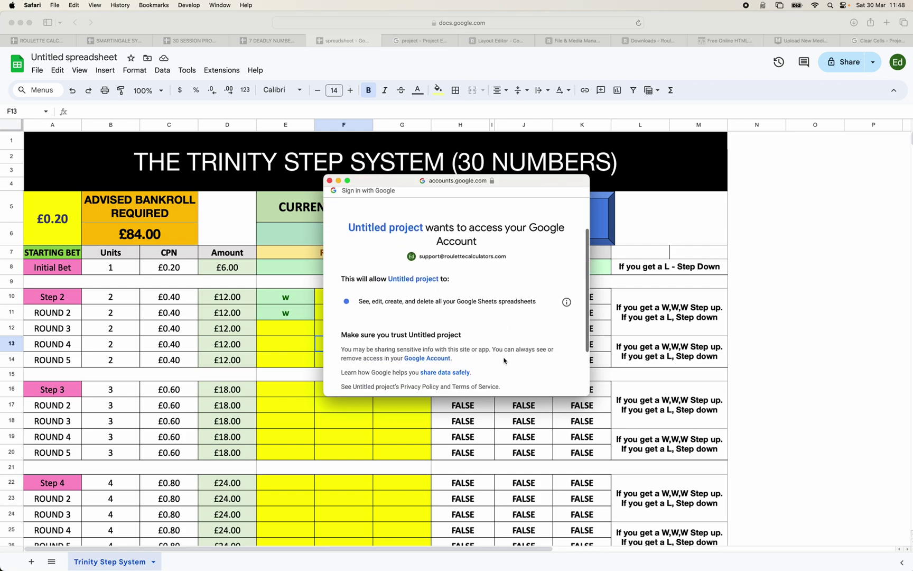
{"action": "left_click", "coordinate": [518, 344]}
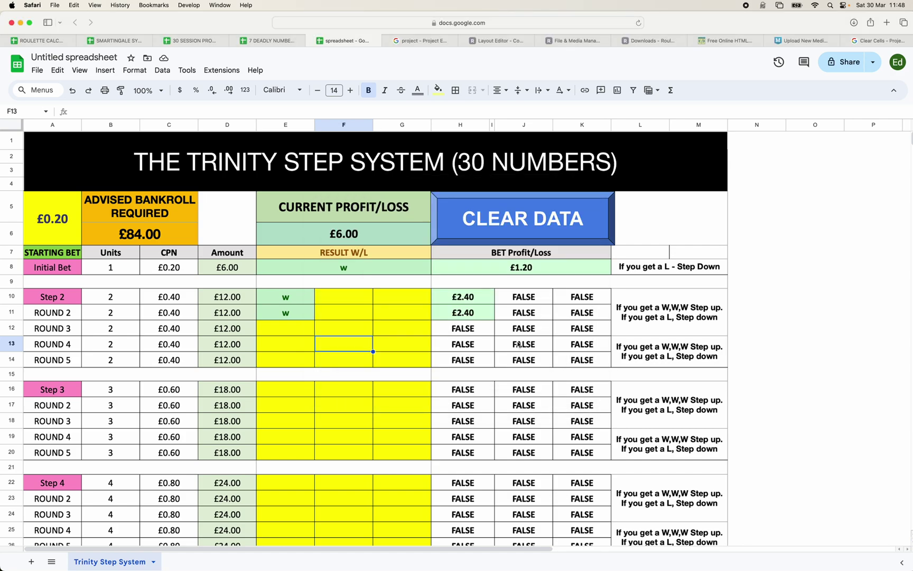
- Clear the wins with CLEAR DATA, then enter L in E8 and W in E10 and E11
{"action": "left_click", "coordinate": [525, 217]}
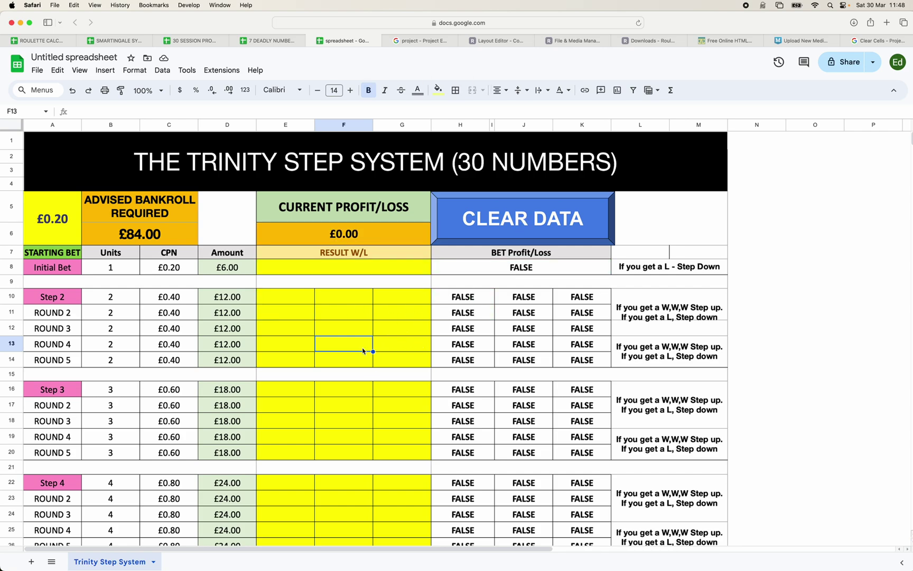
{"action": "left_click", "coordinate": [328, 275]}
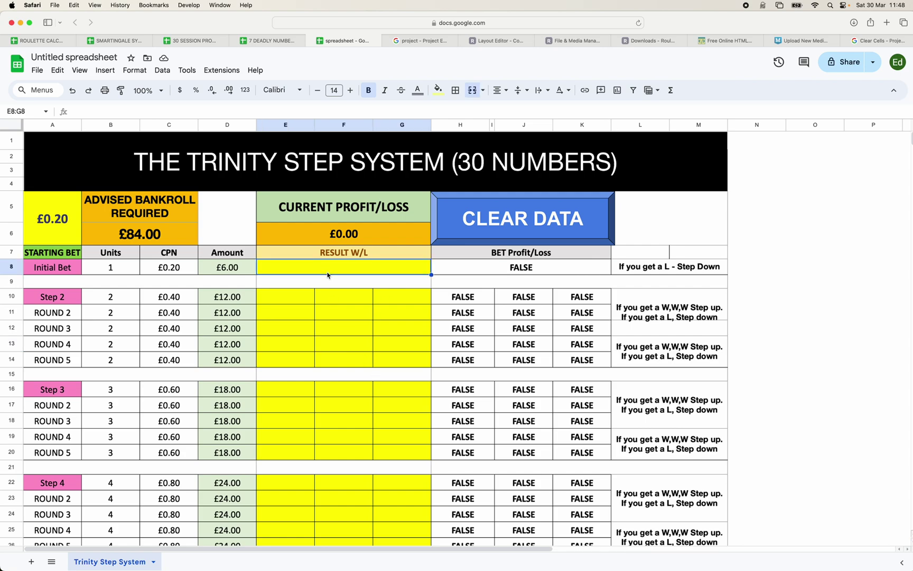
{"action": "type", "text": "L"}
{"action": "left_click", "coordinate": [293, 297]}
{"action": "type", "text": "W"}
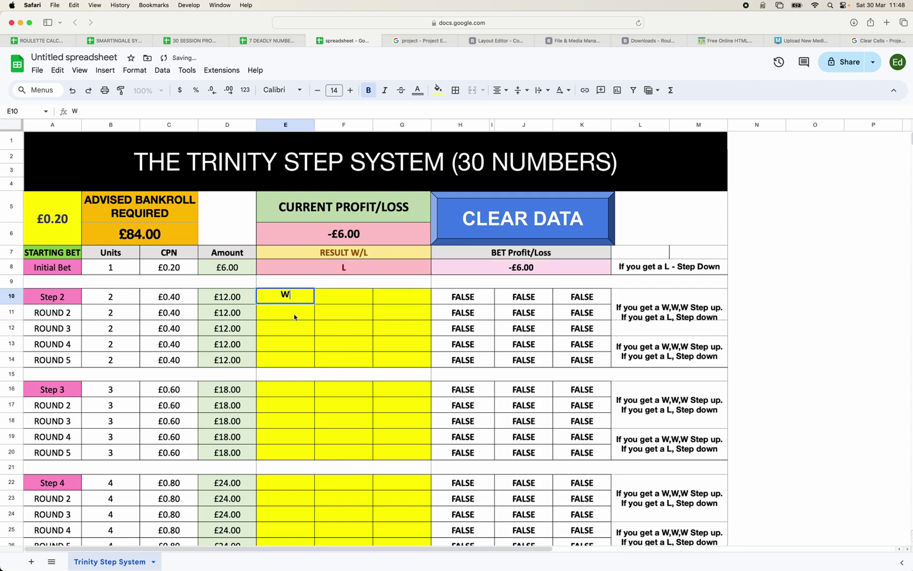
{"action": "key", "text": "Return"}
{"action": "type", "text": "W"}
{"action": "left_click", "coordinate": [297, 344]}
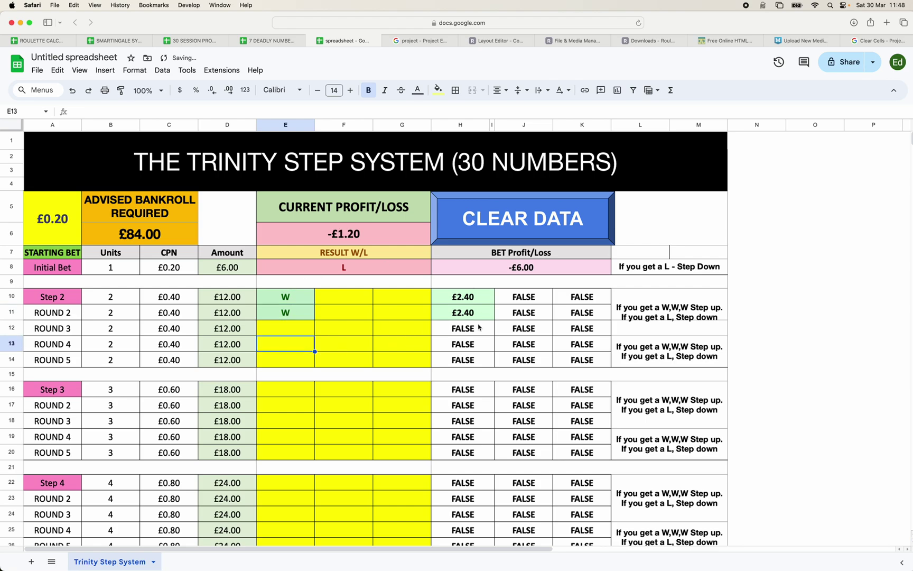
- Run CLEAR DATA again to empty the result cells and reset profit/loss to £0.00
{"action": "left_click", "coordinate": [523, 243]}
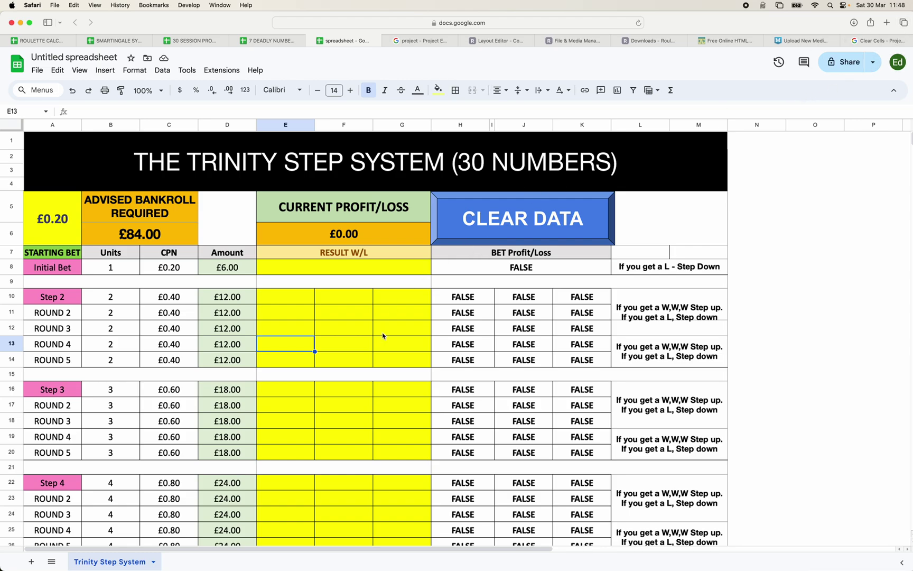
{"action": "scroll", "coordinate": [350, 406], "scroll_direction": "down", "scroll_amount": 2}
{"action": "scroll", "coordinate": [350, 406], "scroll_direction": "up", "scroll_amount": 2}
- Select all three lines of the ClearCells code in Code.gs
{"action": "left_click", "coordinate": [425, 42]}
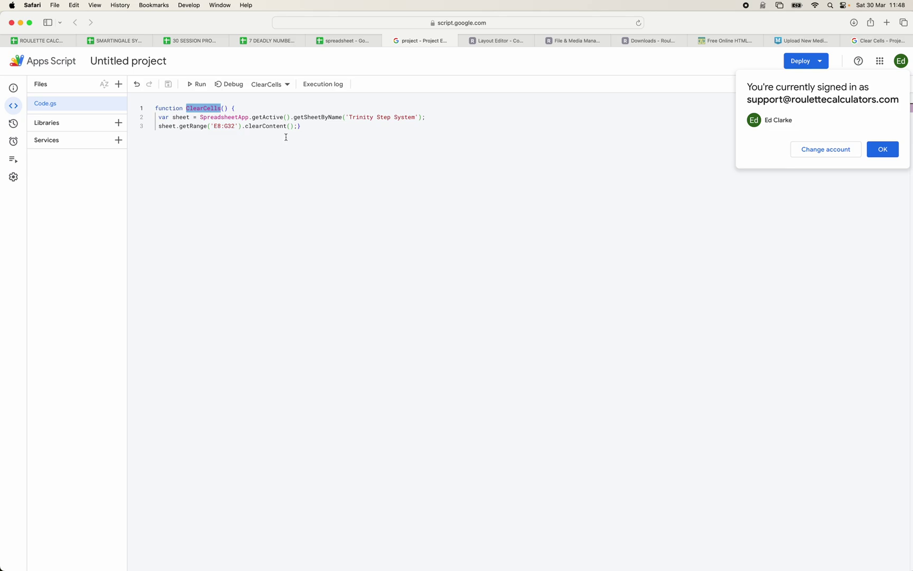
{"action": "left_click_drag", "start_coordinate": [313, 126], "coordinate": [135, 109]}
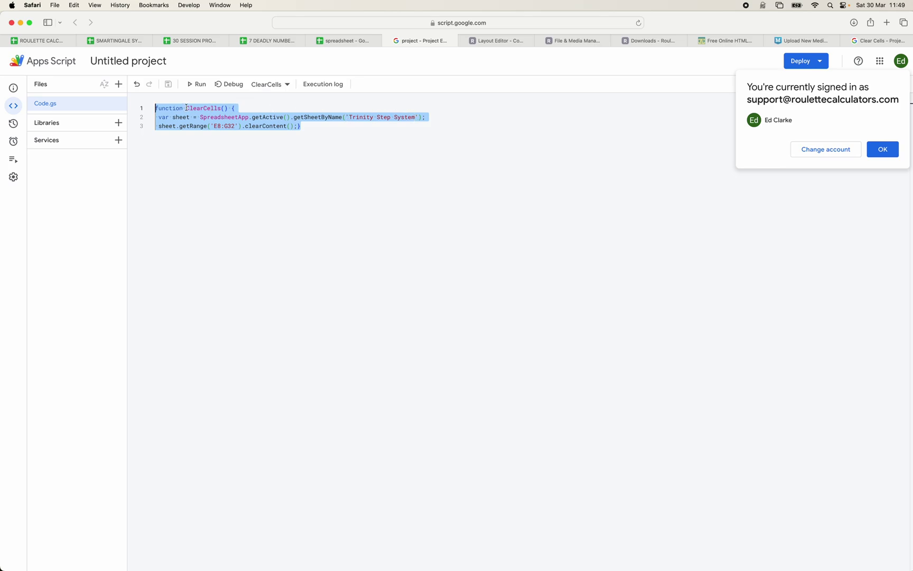
- Reopen the CLEAR DATA drawing's Assign script dialog and confirm ClearCells
{"action": "left_click", "coordinate": [342, 40]}
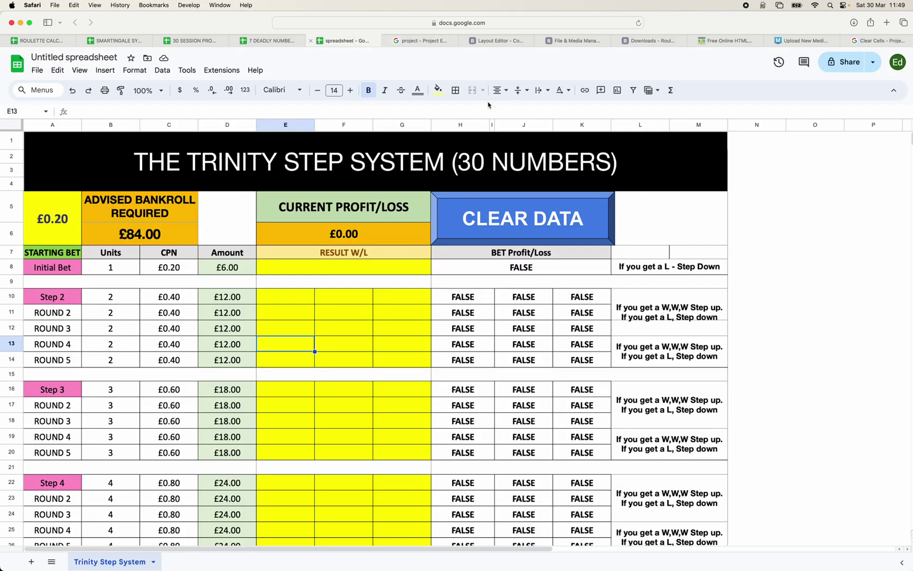
{"action": "left_click", "coordinate": [562, 209]}
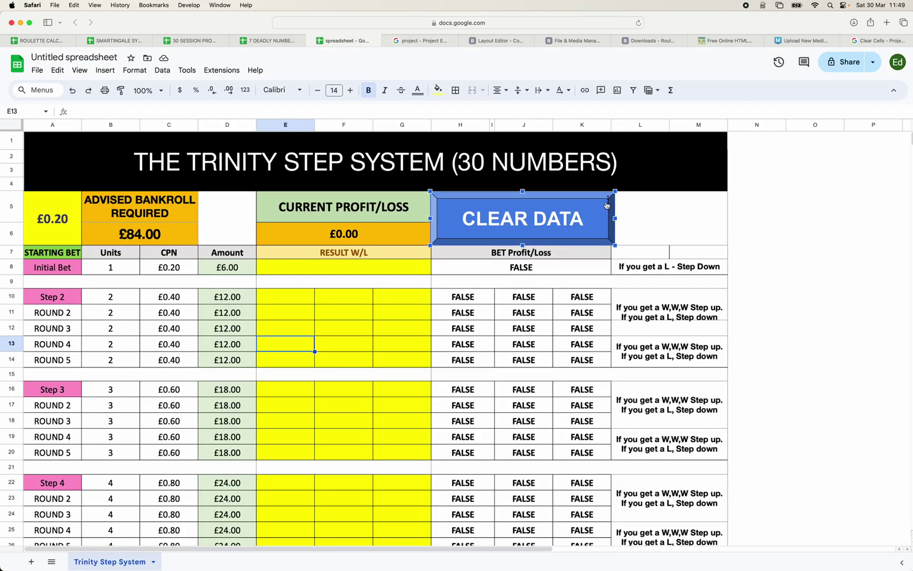
{"action": "left_click", "coordinate": [609, 200]}
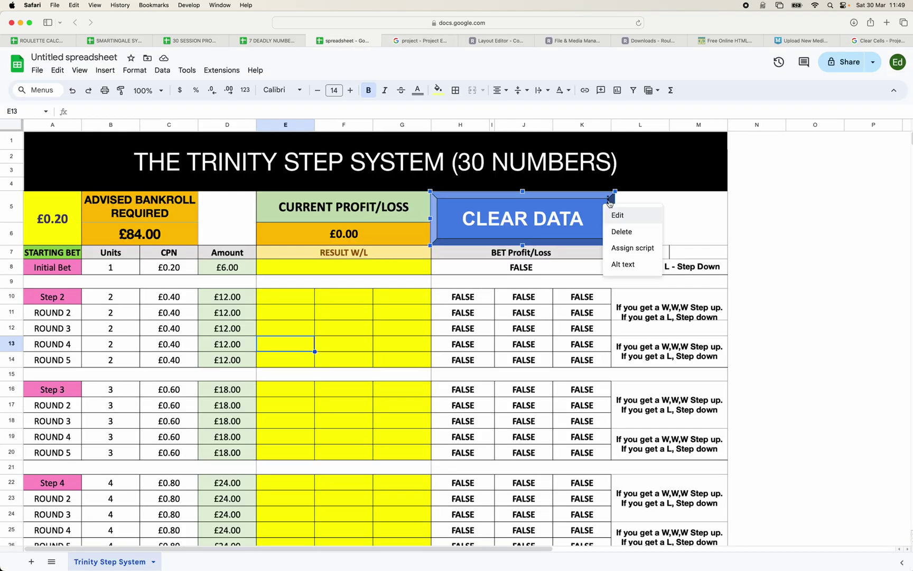
{"action": "left_click", "coordinate": [624, 247]}
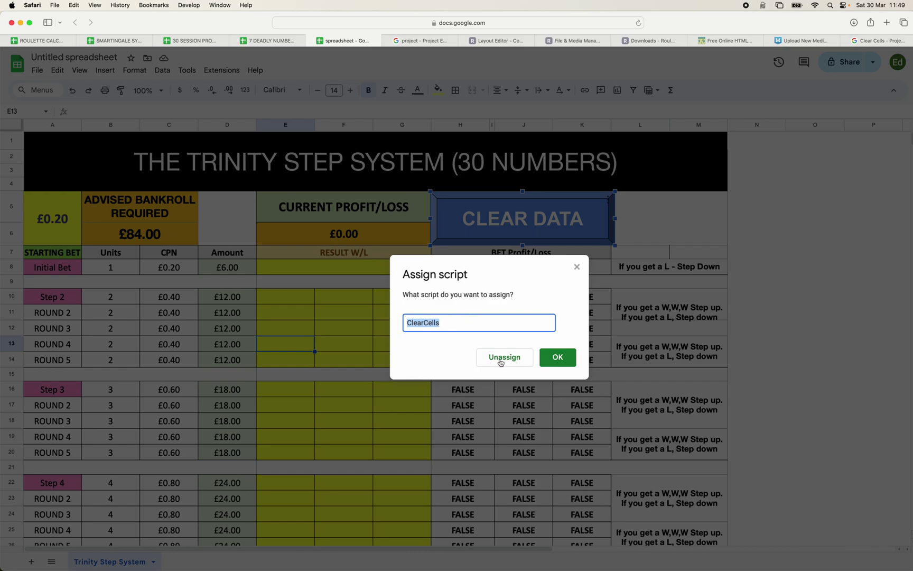
{"action": "left_click", "coordinate": [567, 358]}
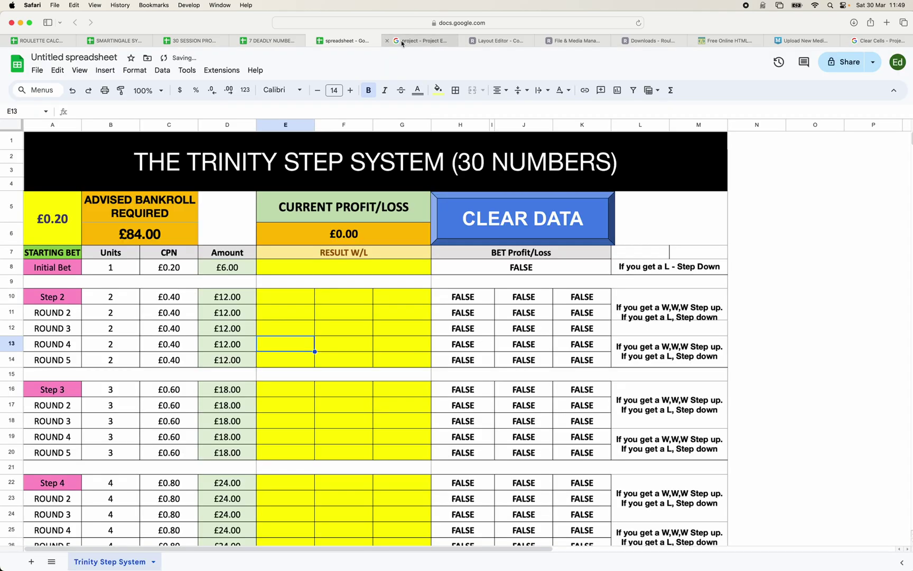
- Highlight E8:G32 in the ClearCells code to show the range it clears
{"action": "left_click", "coordinate": [403, 41]}
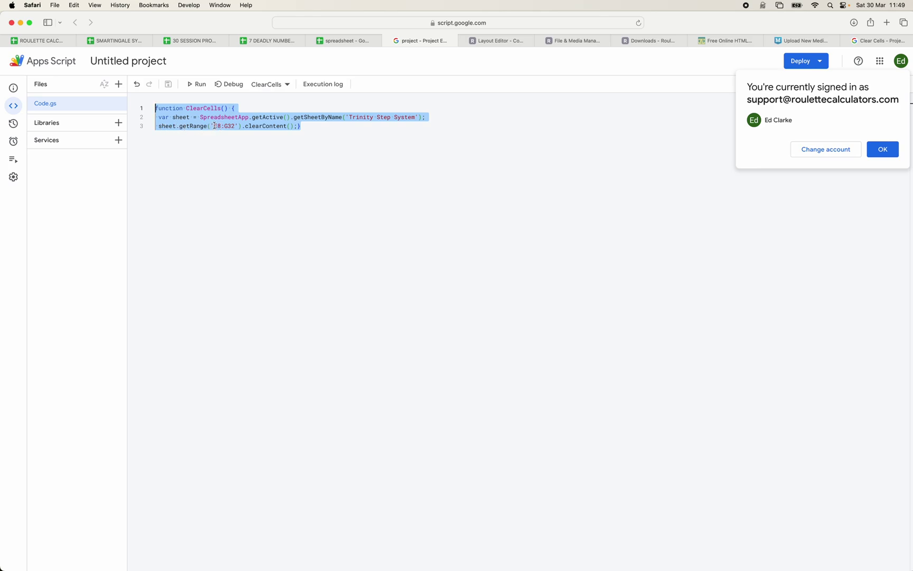
{"action": "double_click", "coordinate": [233, 126]}
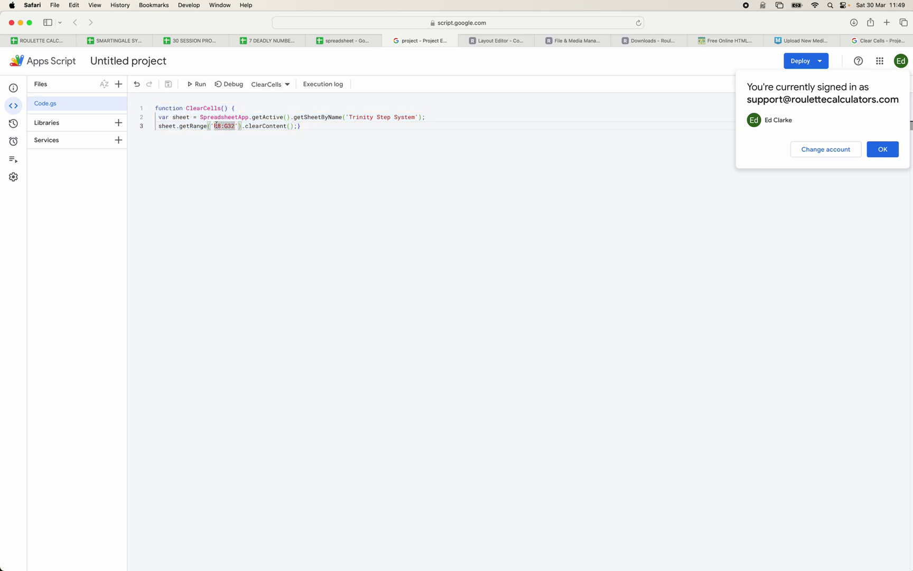
{"action": "left_click", "coordinate": [254, 166]}
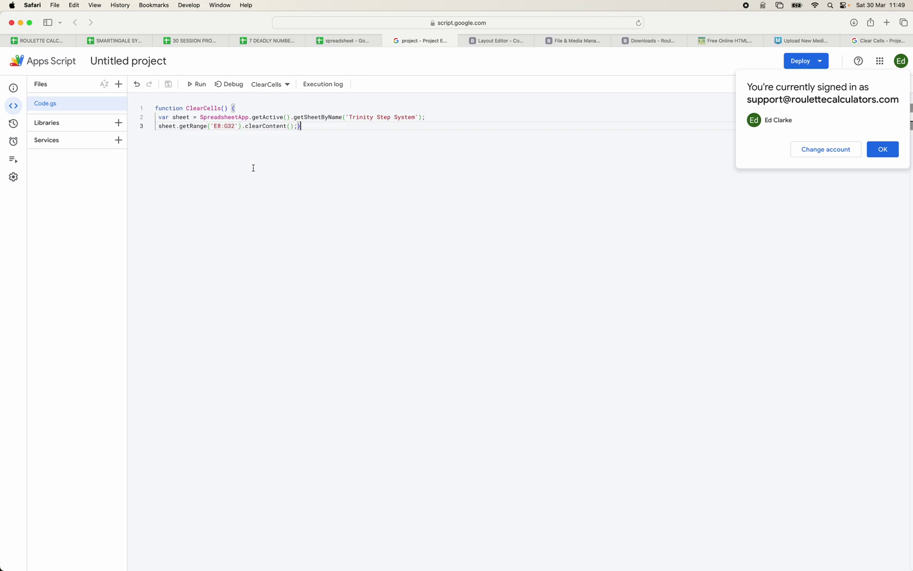